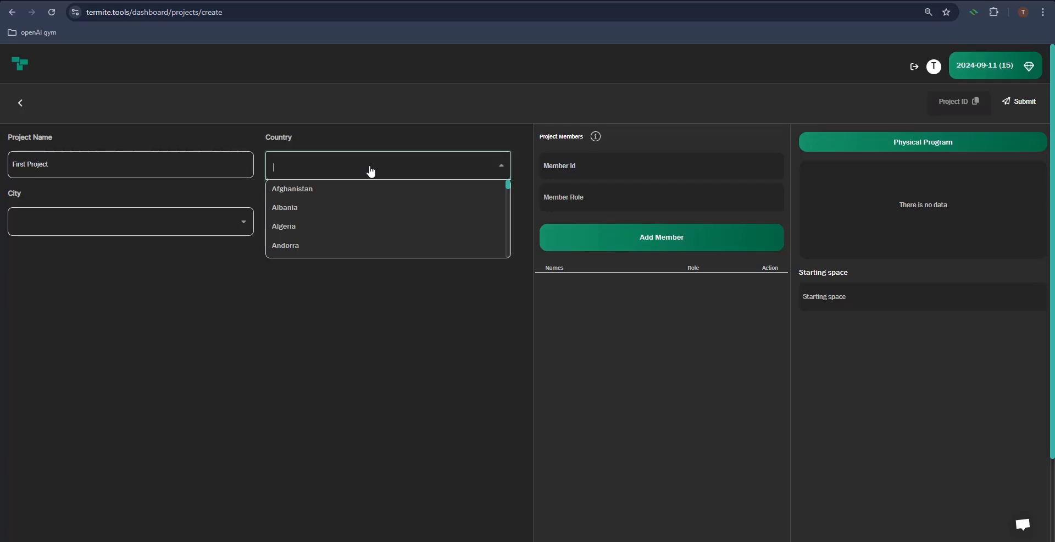
Set the project's country to Austria and its city to Innsbruck
type("au")
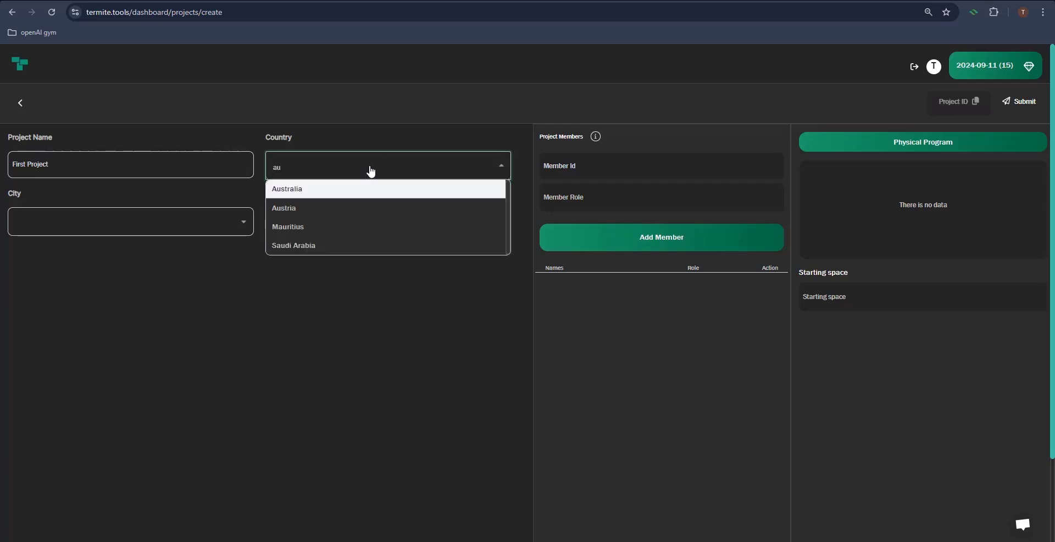
key("Down")
left_click(354, 209)
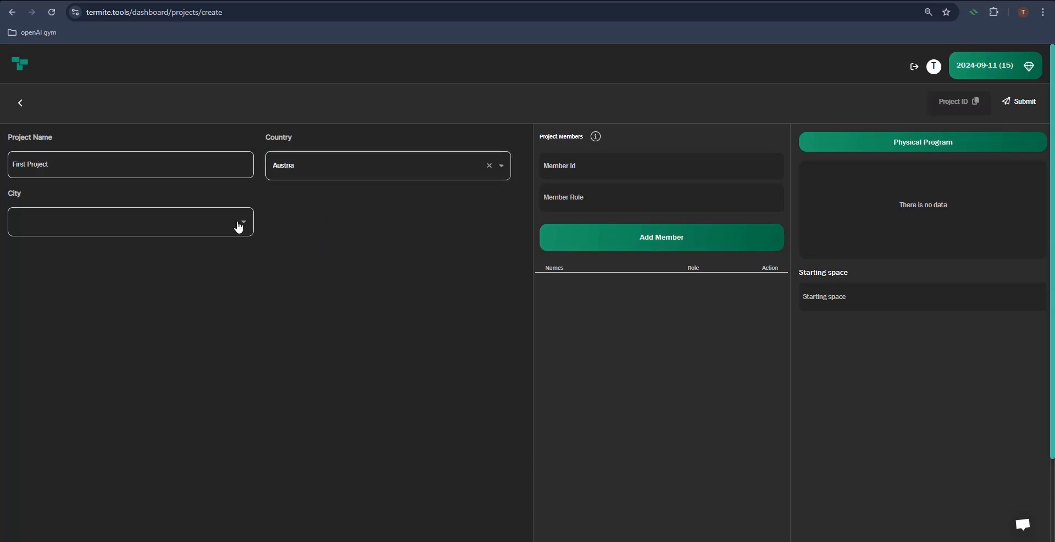
left_click(174, 232)
type("Inns")
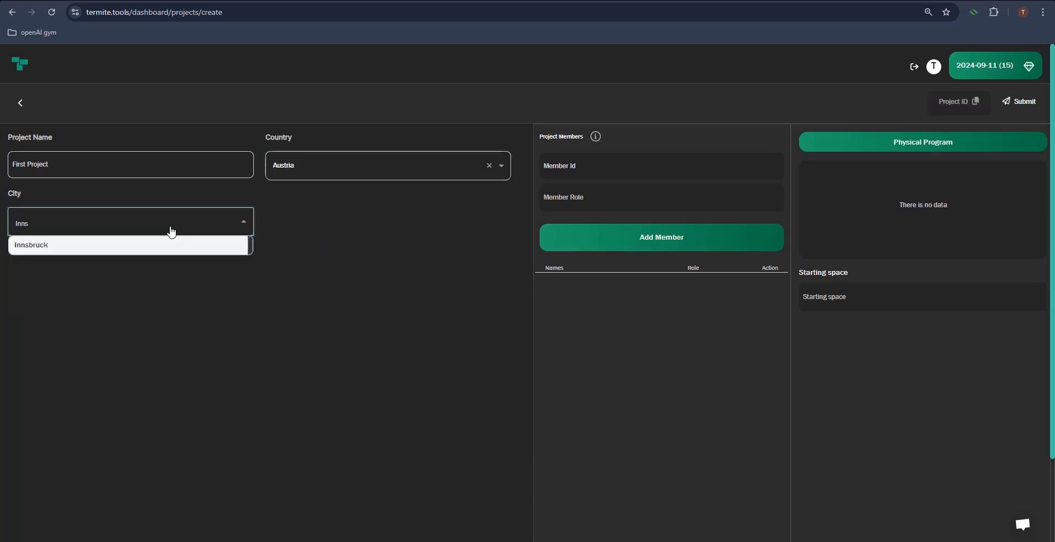
left_click(182, 245)
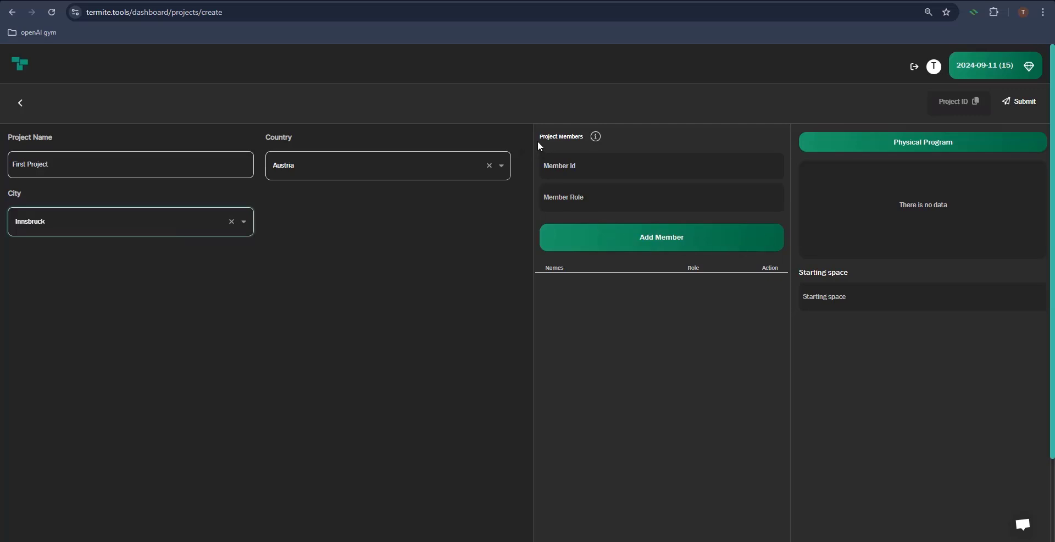
Open the physical program's space manager and add a space named Entrance with an area of 3
mouse_move(596, 145)
left_click(927, 147)
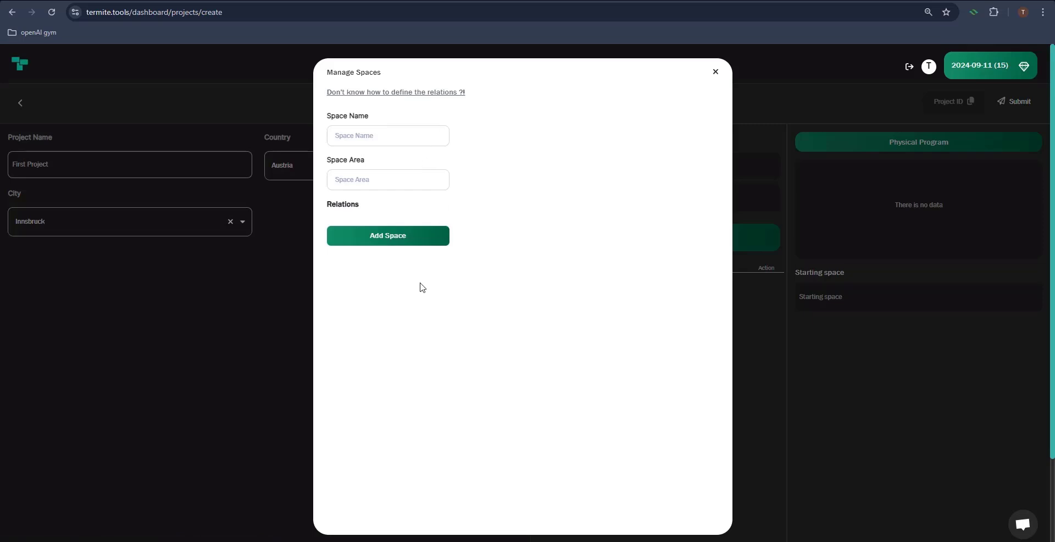
left_click(372, 138)
left_click(401, 185)
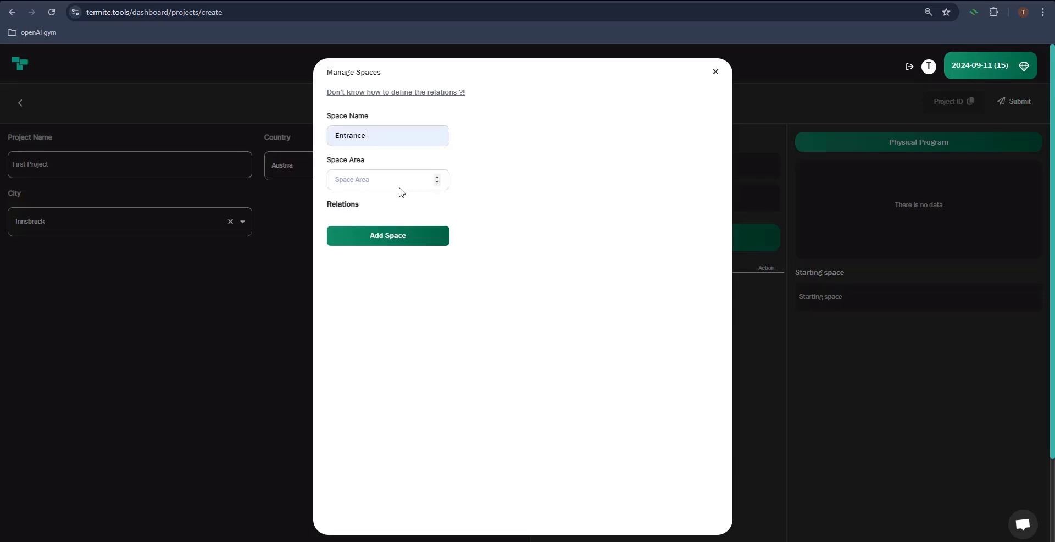
left_click(371, 182)
type("3")
left_click(399, 242)
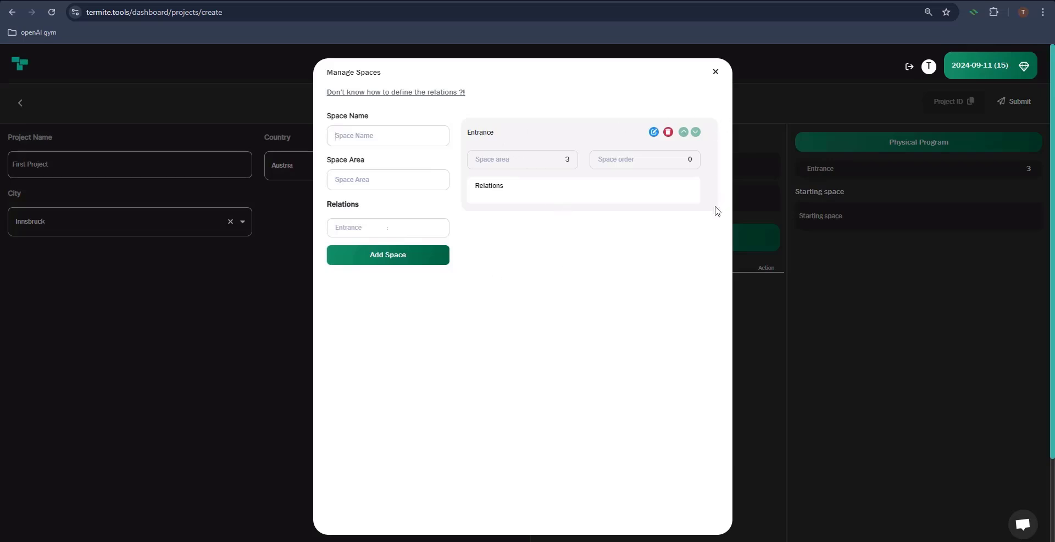
Add a space named livingRoom with an area of 24, leaving its relation to Entrance empty
left_click(381, 138)
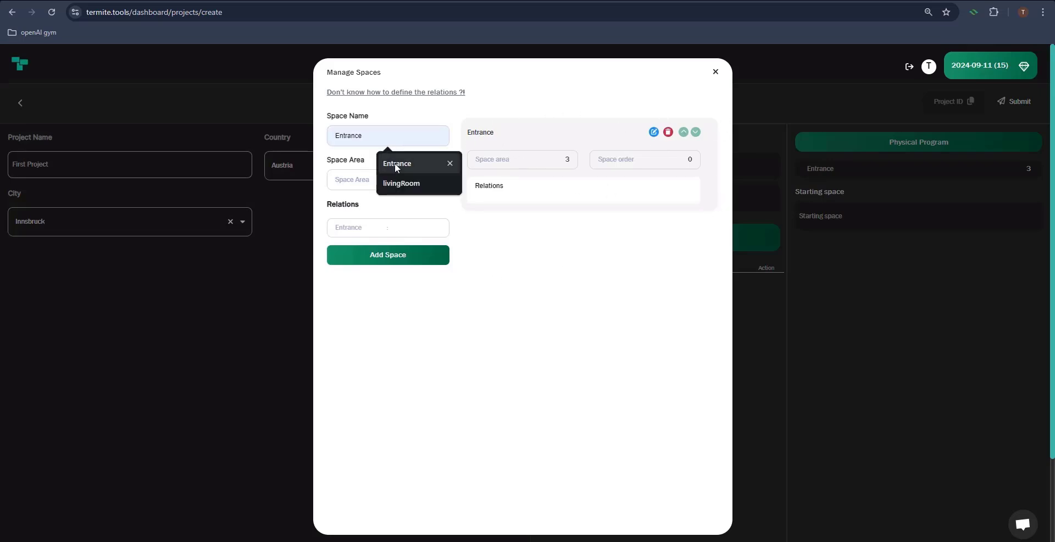
left_click(401, 183)
left_click(367, 182)
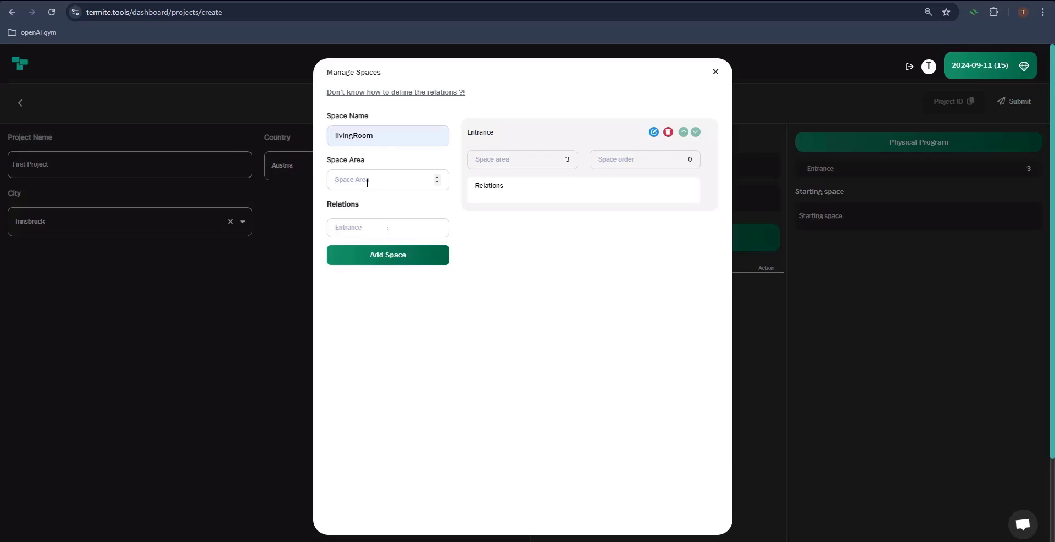
type("24")
left_click_drag(421, 228, 516, 230)
left_click(423, 224)
double_click(431, 227)
left_click(417, 224)
double_click(434, 227)
key("BackSpace")
left_click(407, 260)
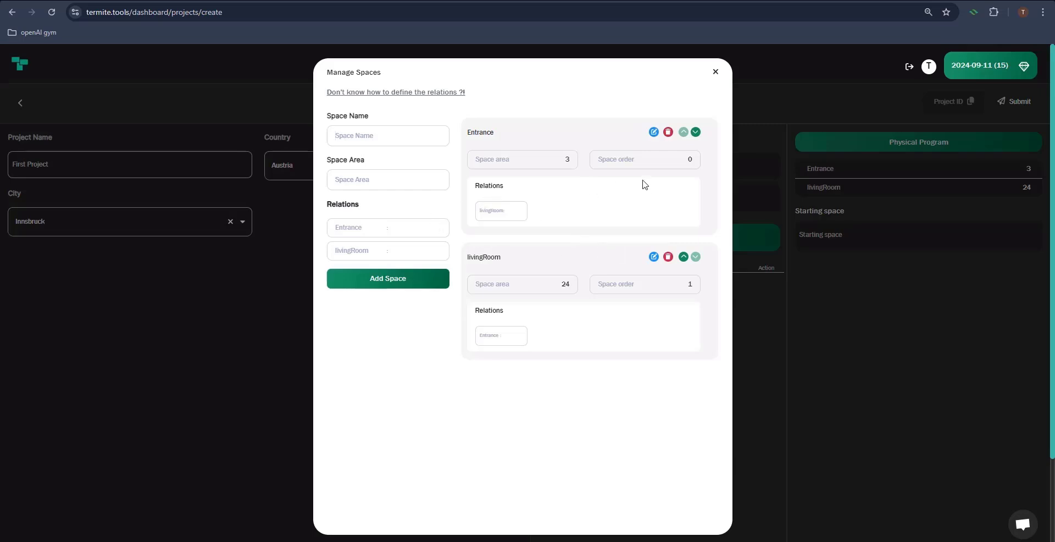
Edit the Entrance space and set its relation to livingRoom to 1
left_click(388, 136)
left_click(654, 132)
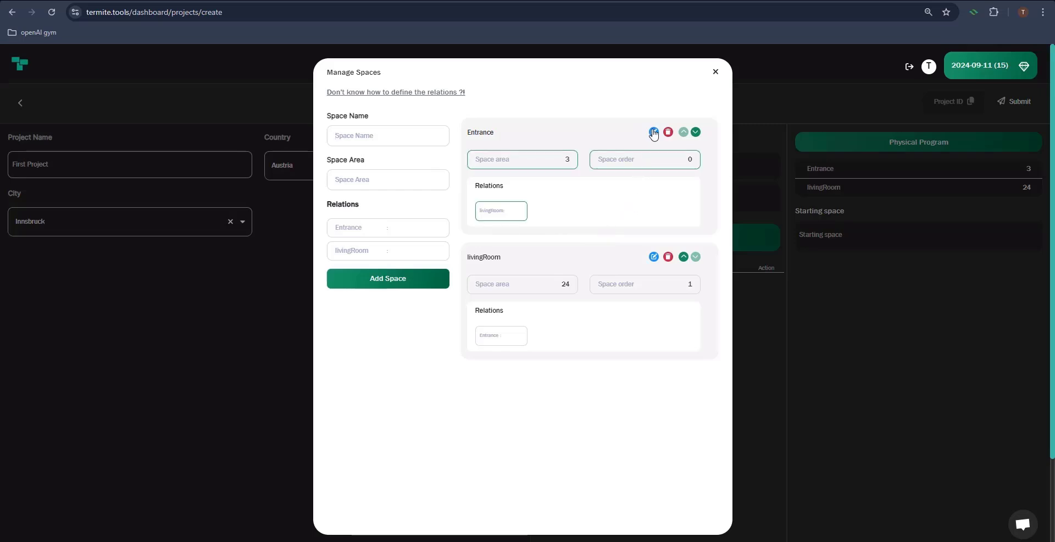
left_click(510, 212)
type("1")
left_click(653, 134)
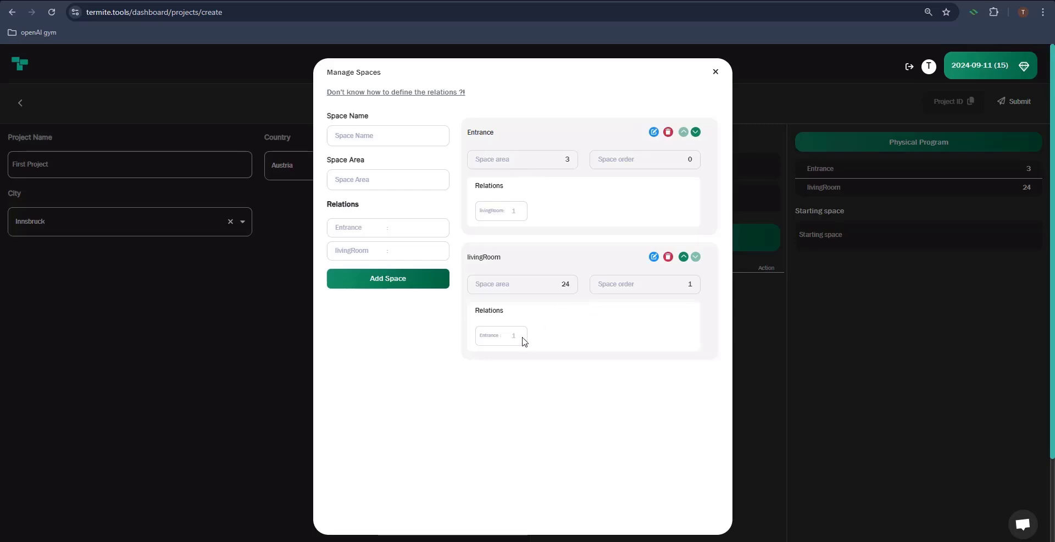
Add a space named Kitchen with an area of 18, relation 2 to Entrance and relation 1 to livingRoom
left_click(408, 138)
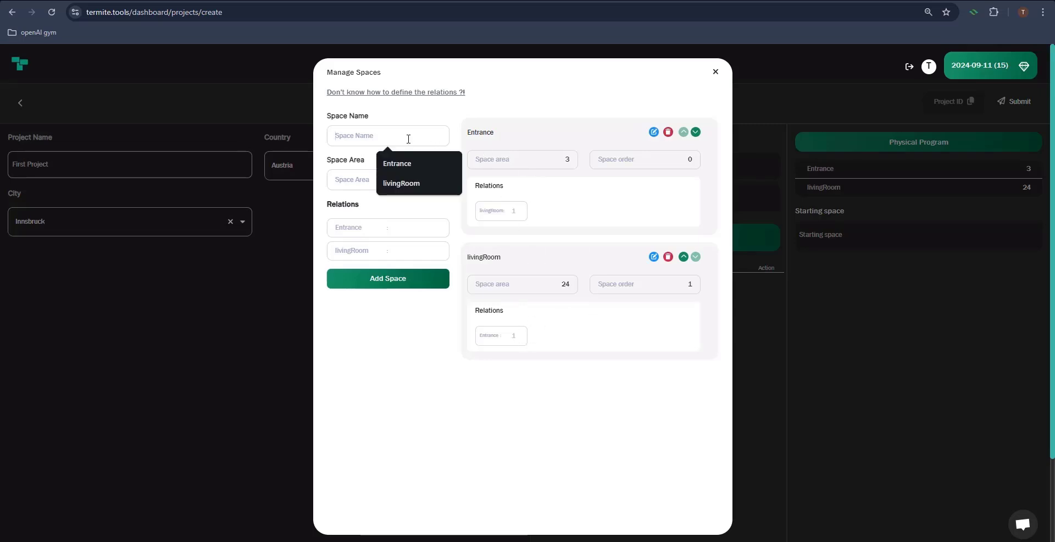
type("Kitchen")
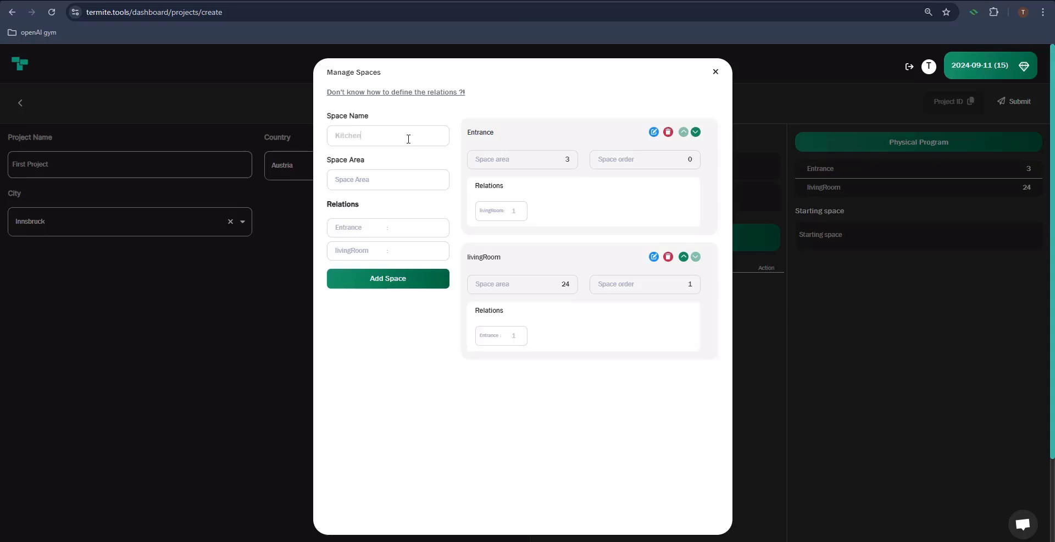
left_click(404, 187)
type("1")
left_click_drag(427, 229, 497, 252)
left_click_drag(334, 251, 411, 257)
left_click(414, 256)
left_click(407, 285)
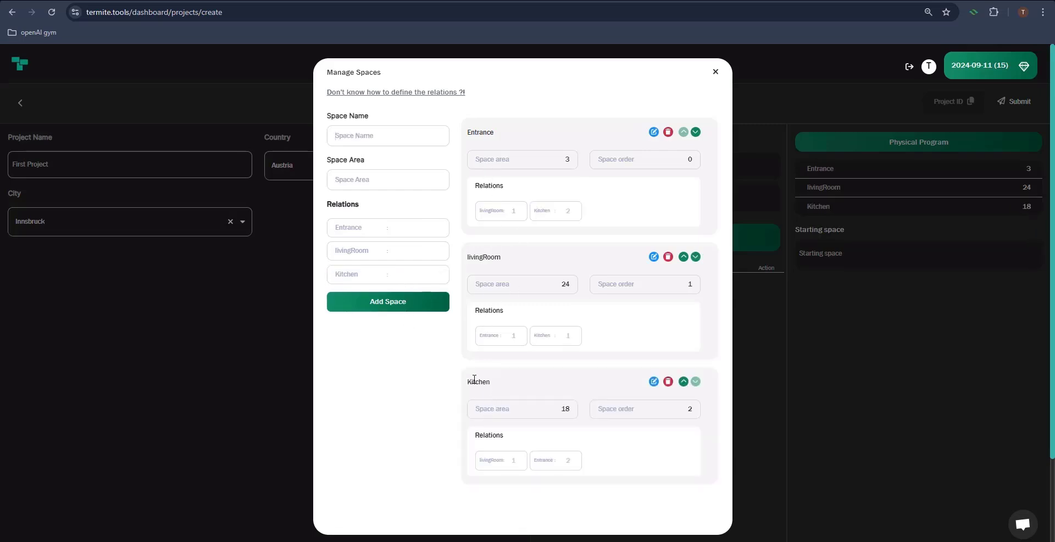
left_click_drag(473, 383, 493, 380)
left_click(519, 369)
Add a space named toilet with an area of 3, relation 1 to livingRoom and relation 2 to Entrance
left_click(400, 138)
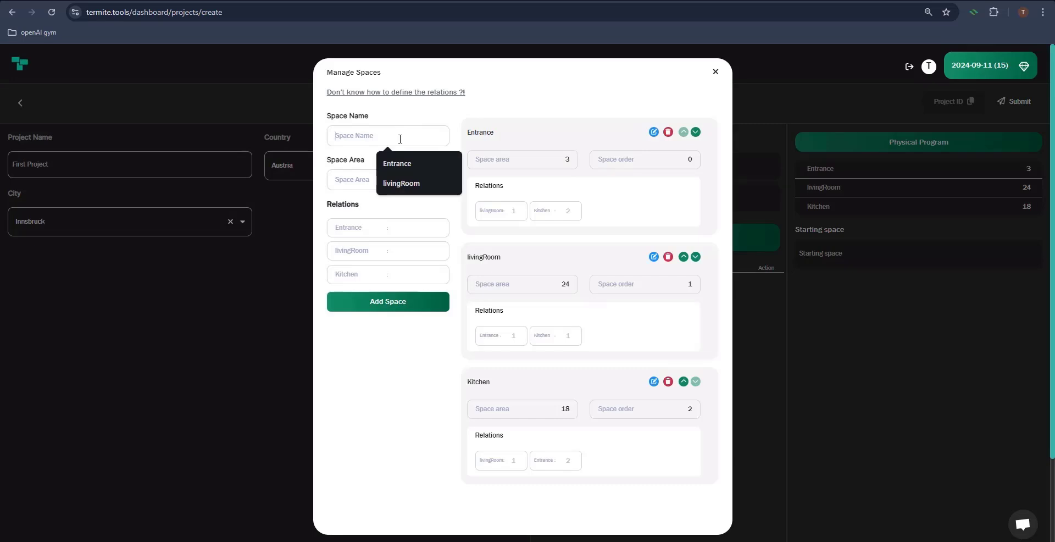
type("w")
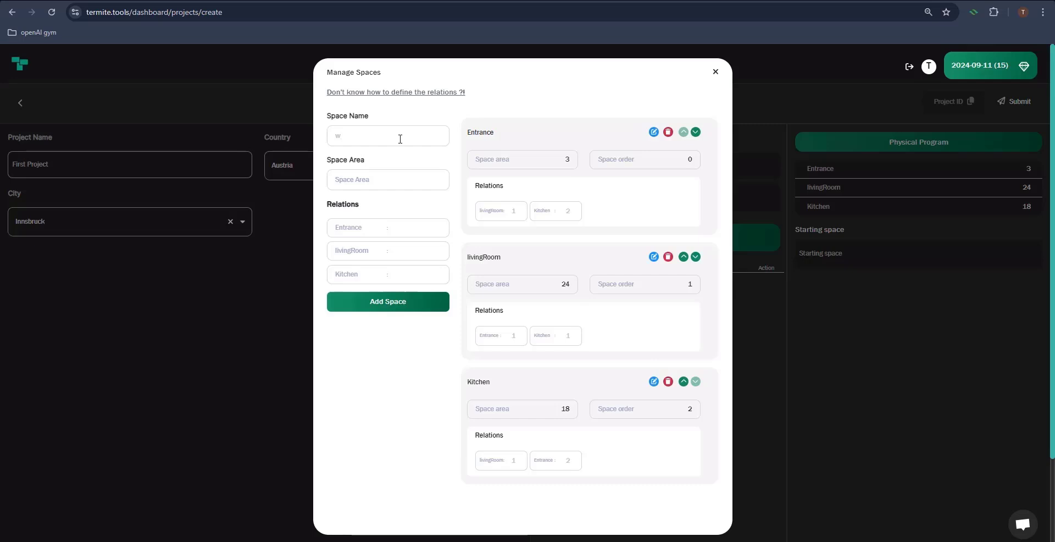
key("BackSpace")
type("t")
type("3")
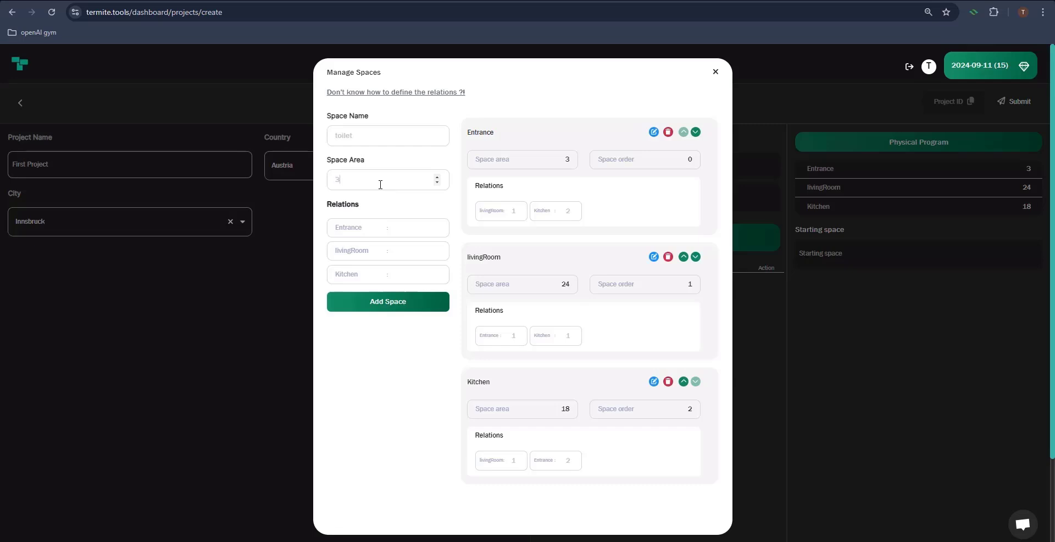
left_click(417, 251)
left_click(420, 233)
type("2")
left_click(402, 307)
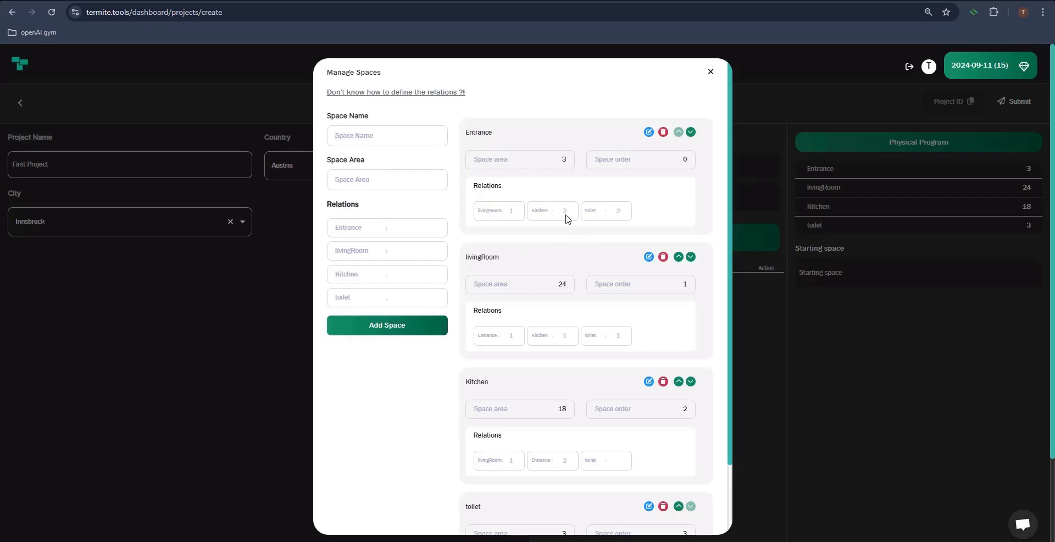
Add a space named lounge with an area of 16 and relation 1 to both livingRoom and Kitchen
left_click(405, 137)
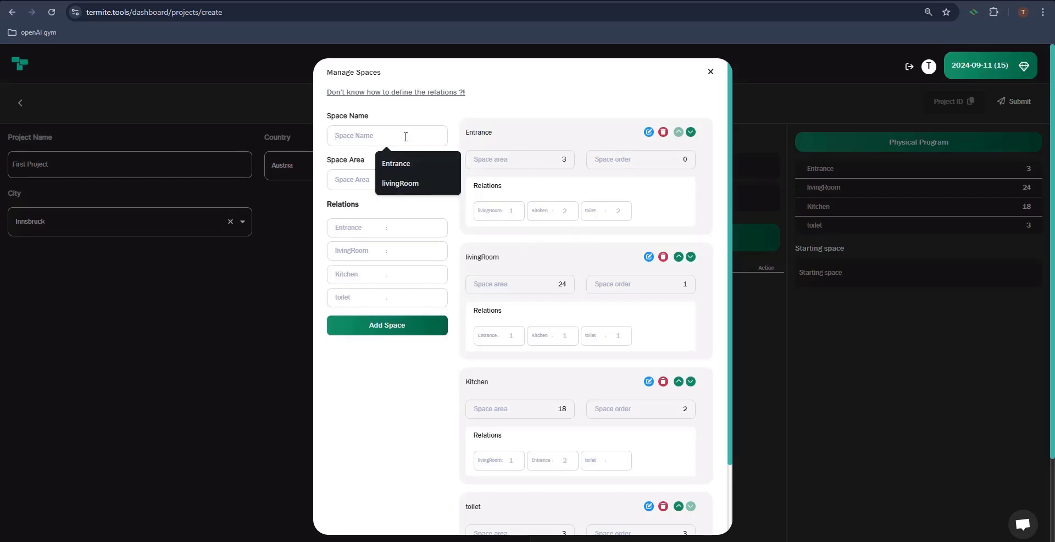
type("lounge")
left_click(411, 179)
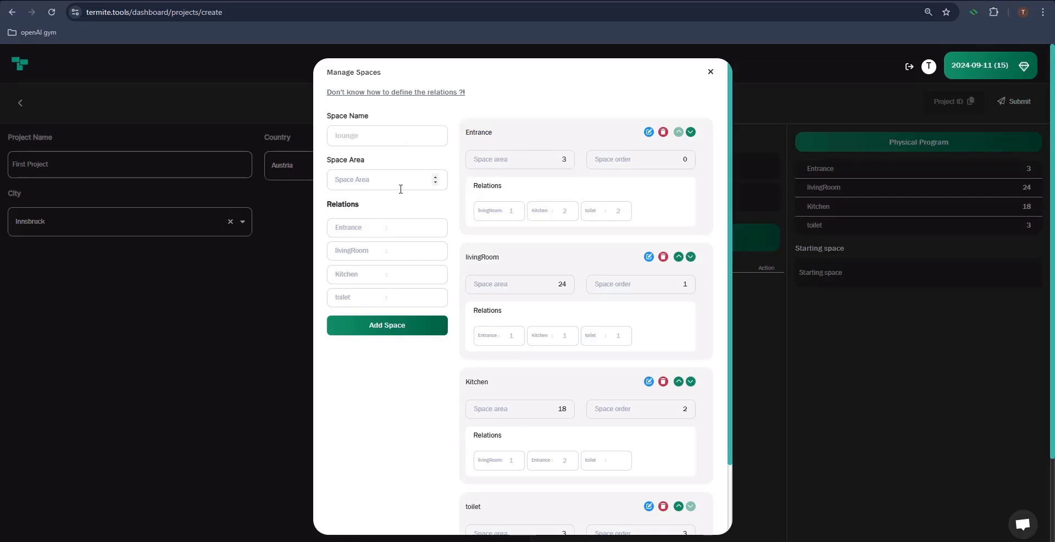
type("1")
left_click(396, 189)
type("16")
left_click(421, 249)
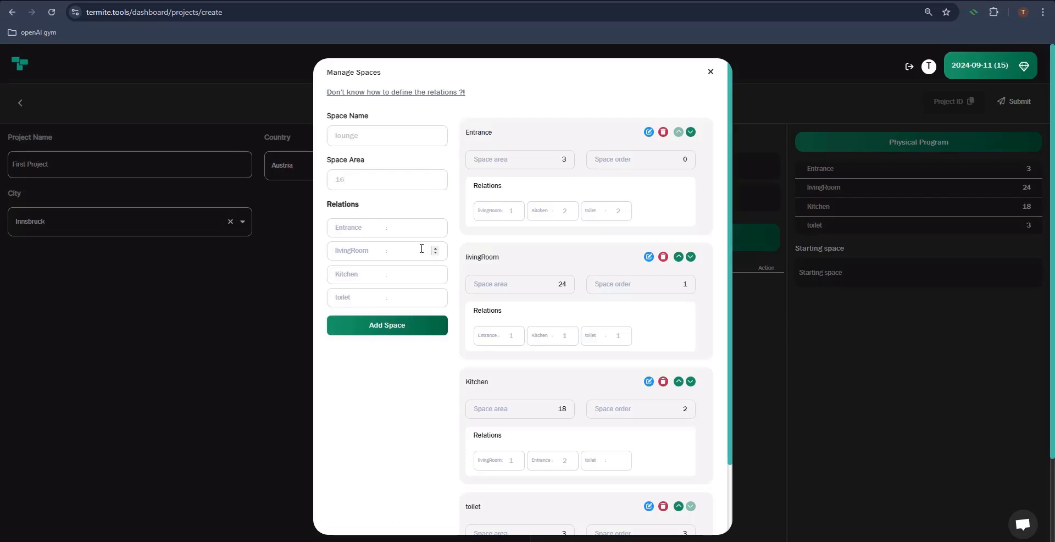
left_click(415, 276)
type("1")
left_click(421, 330)
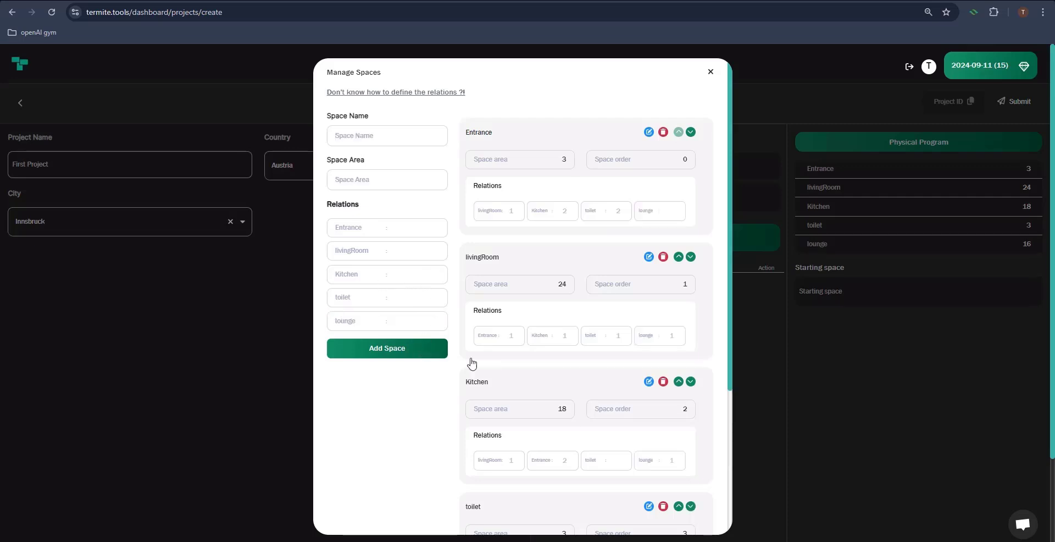
Add a space named room1 with an area of 20 and relation 1 to lounge
left_click(408, 136)
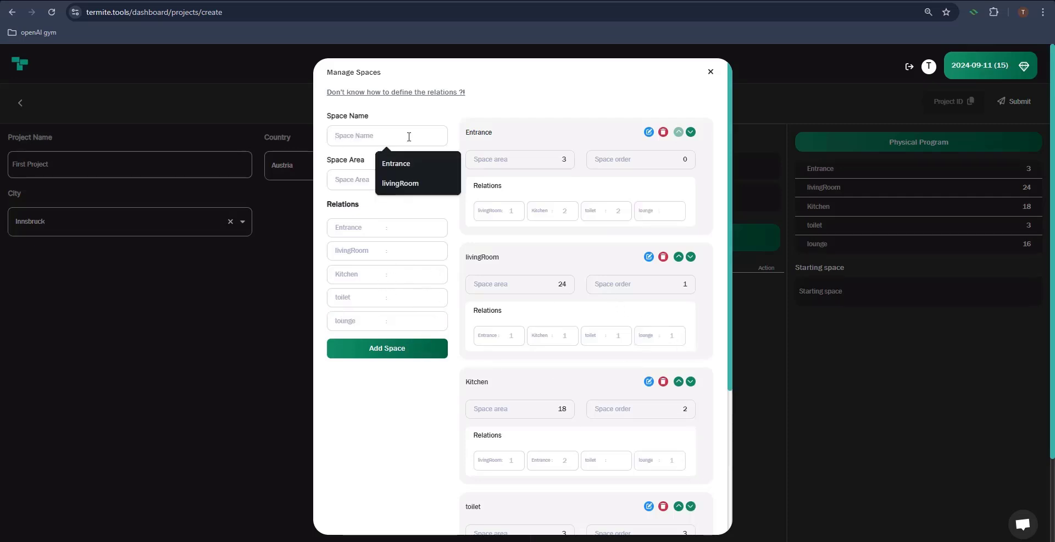
type("room1")
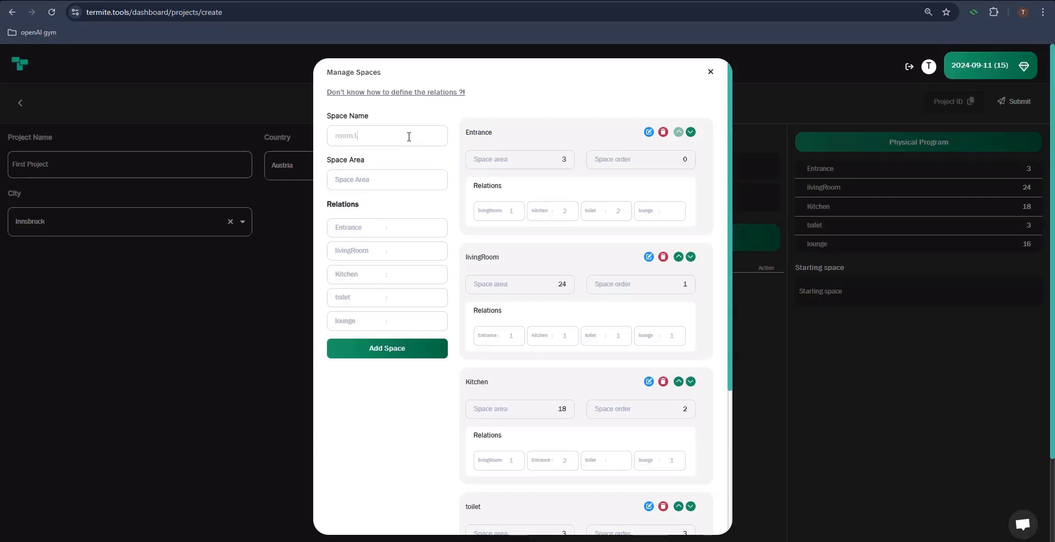
left_click(395, 172)
left_click(356, 137)
left_click_drag(335, 137, 380, 136)
left_click(388, 180)
type("20")
left_click(428, 355)
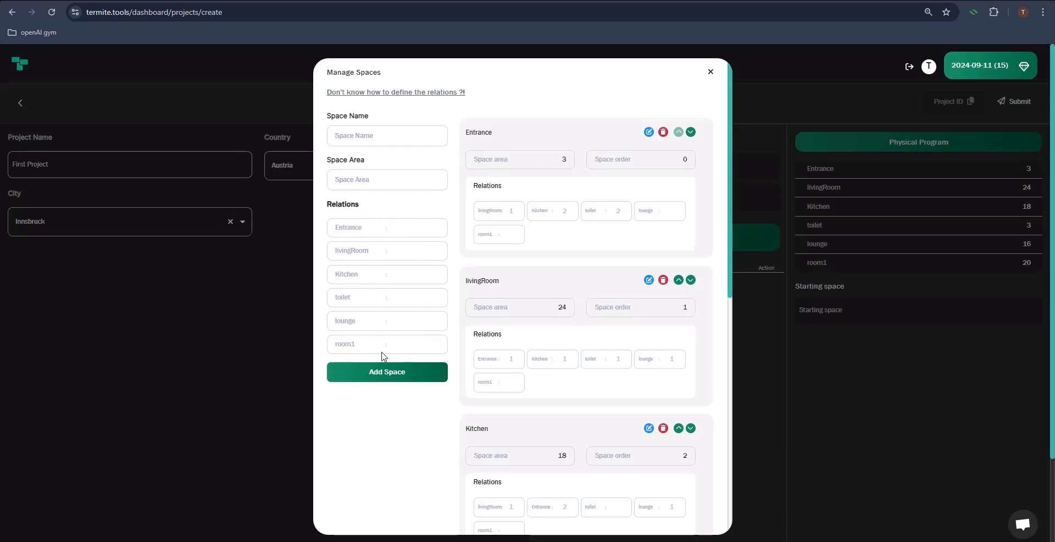
Add a space named room2 with an area of 16, relation 1 to lounge and relation 2 to room1
left_click(372, 136)
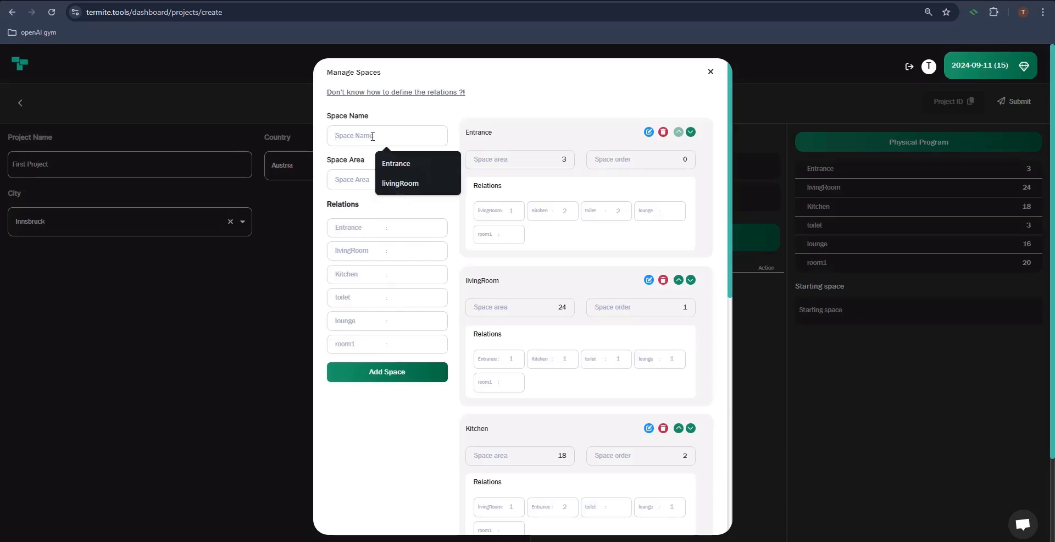
type("room2")
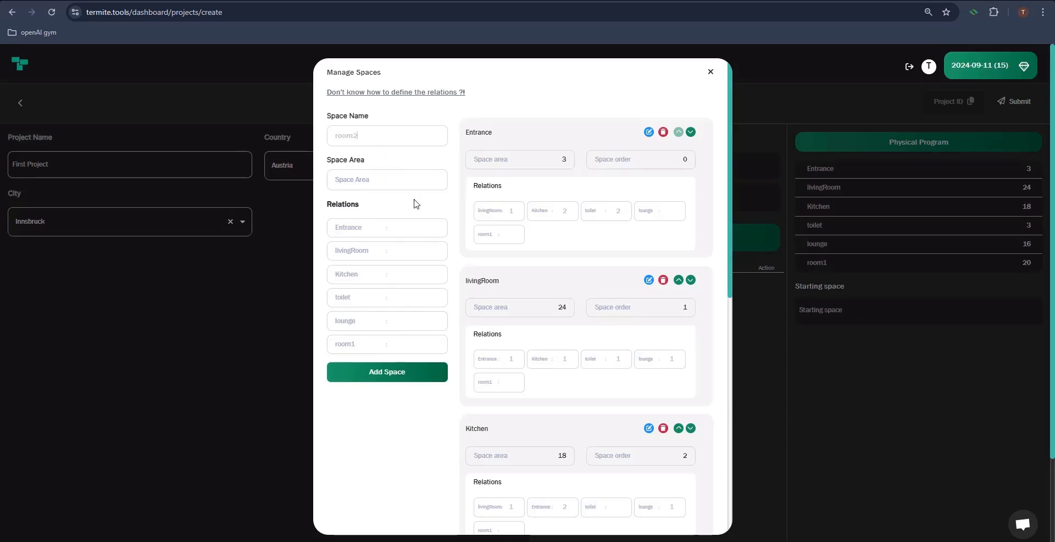
left_click(400, 184)
type("16")
left_click(413, 325)
type("1")
left_click(398, 376)
Add a space named bathroom with an area of 6 and relation 1 to lounge
left_click(363, 136)
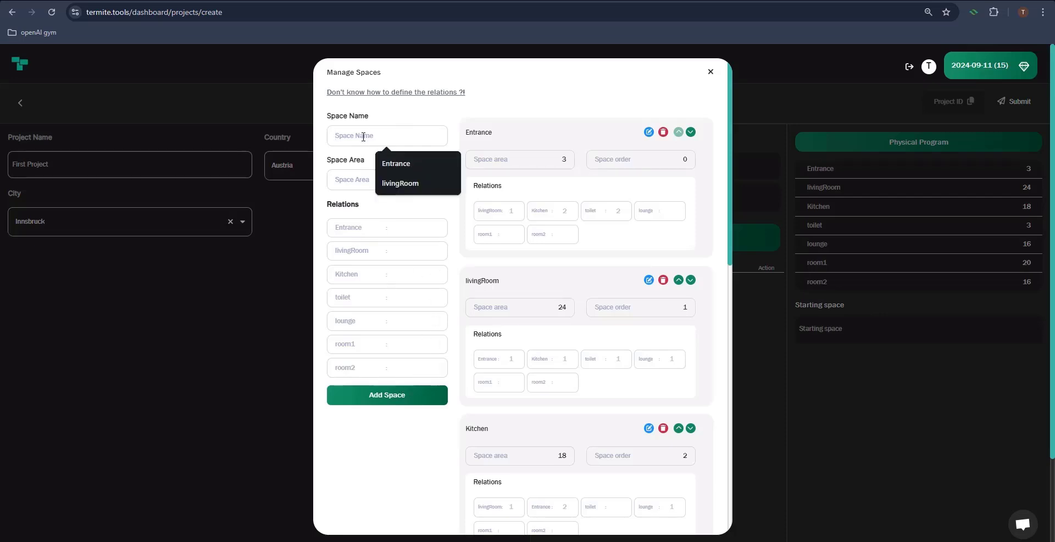
type("bathroom")
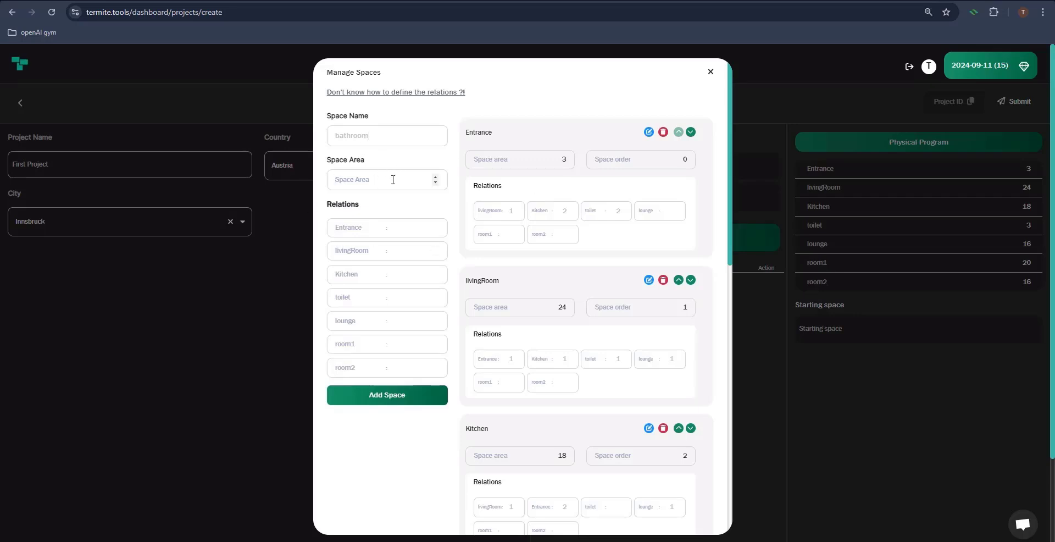
left_click(411, 176)
type("6")
left_click(436, 319)
left_click(405, 401)
Review the areas and relations of the added spaces, briefly switching the Entrance space into and out of editing
scroll(671, 212, "down", 9)
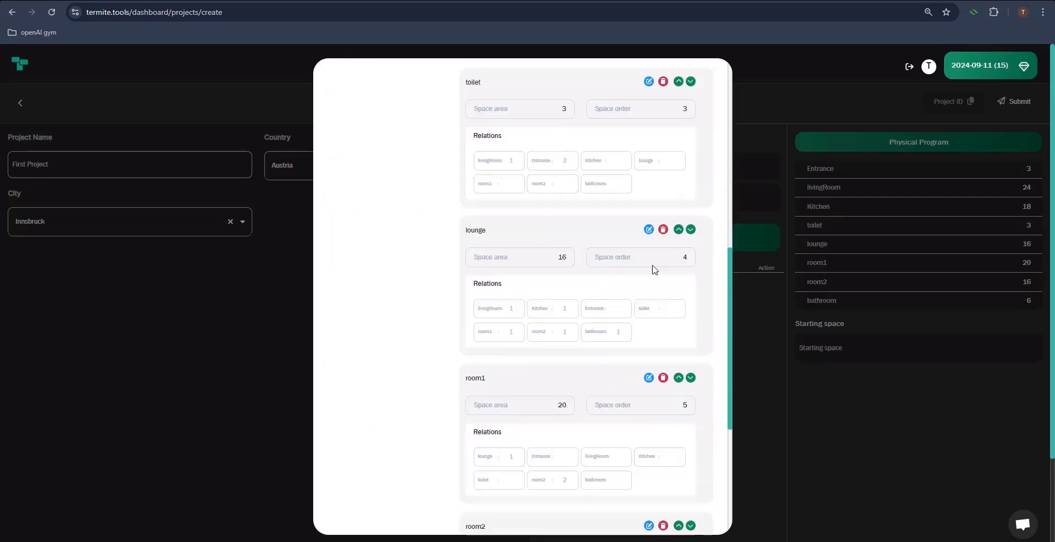
scroll(646, 396, "up", 7)
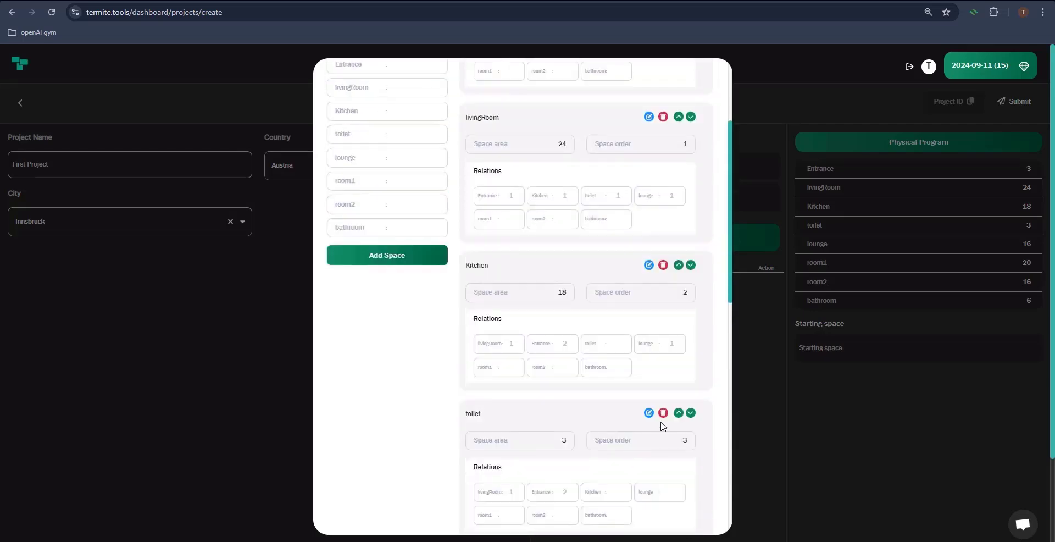
scroll(647, 283, "up", 2)
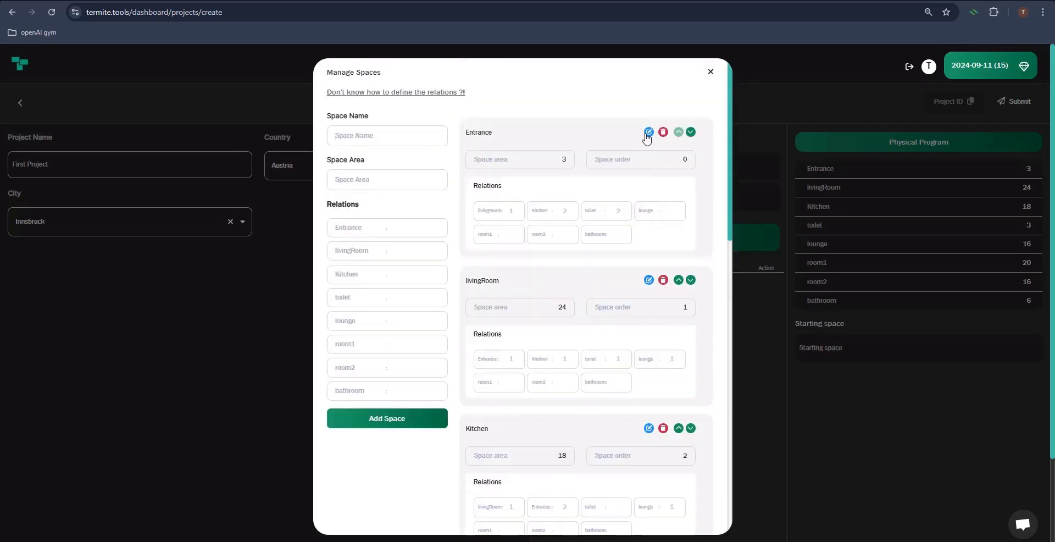
left_click(649, 133)
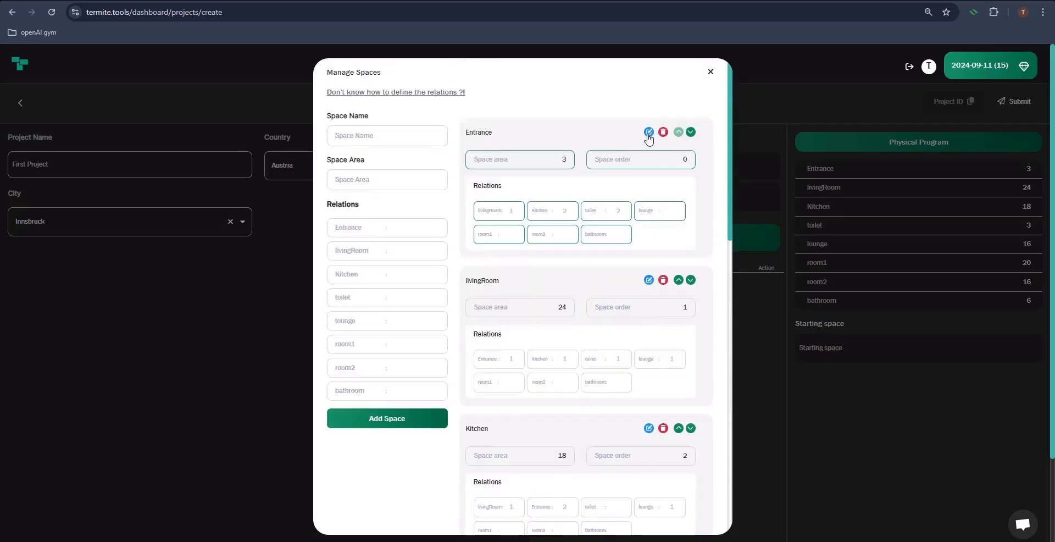
left_click(649, 133)
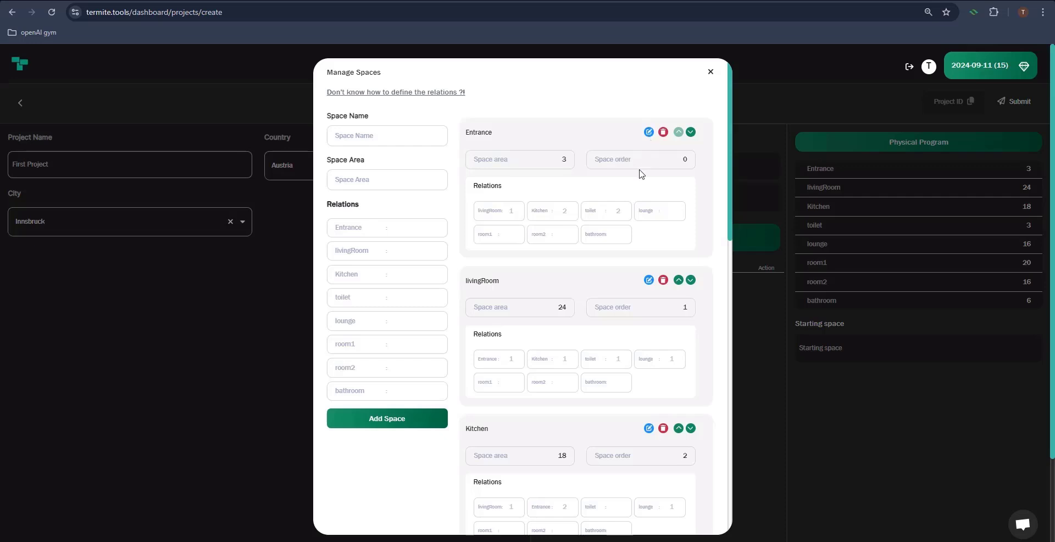
Delete the Entrance space from the physical program and check the remaining spaces
left_click(663, 133)
scroll(589, 200, "down", 5)
scroll(577, 236, "down", 1)
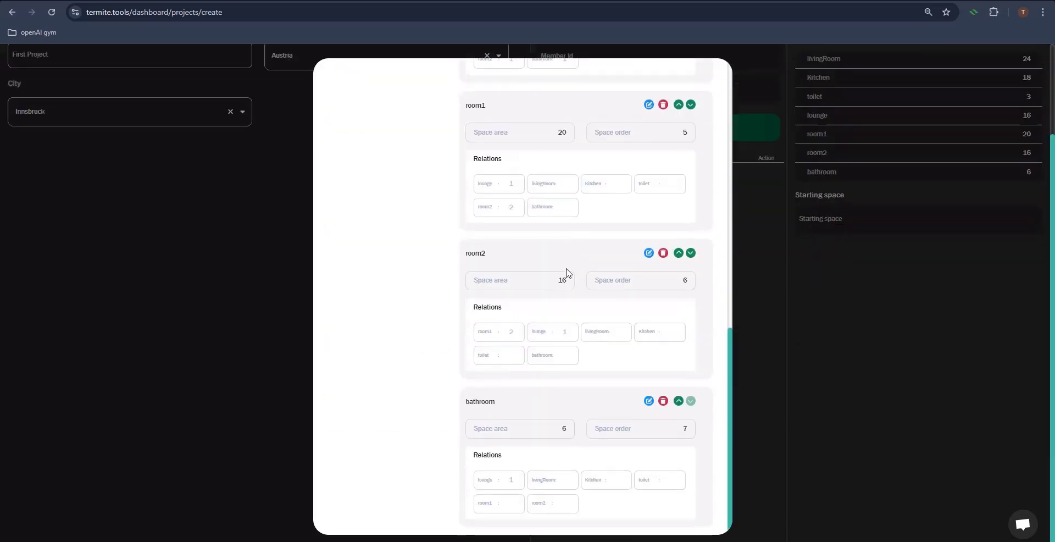
scroll(541, 417, "up", 6)
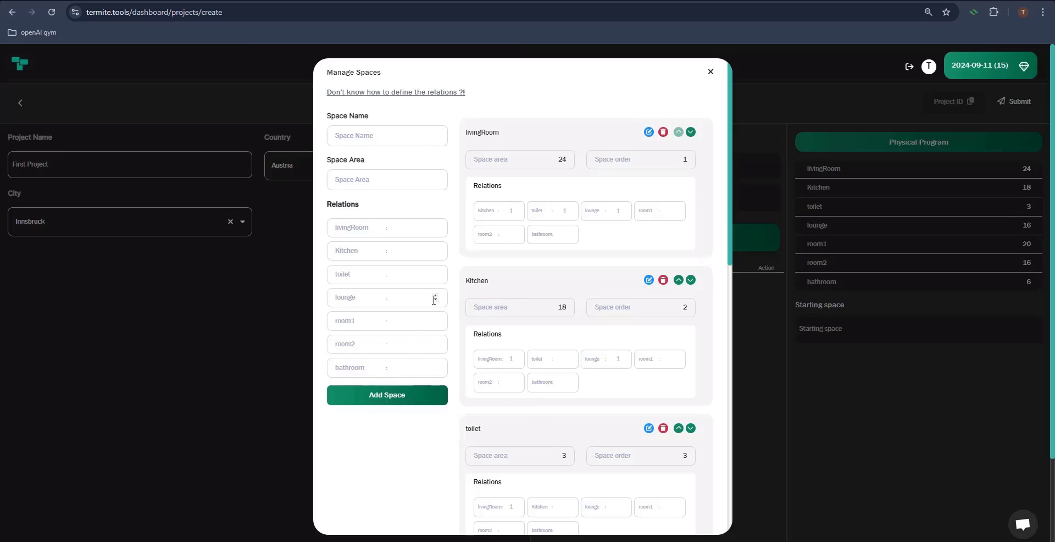
Add a space named Entrance with an area of 3 and relation 1 to livingRoom
left_click(390, 135)
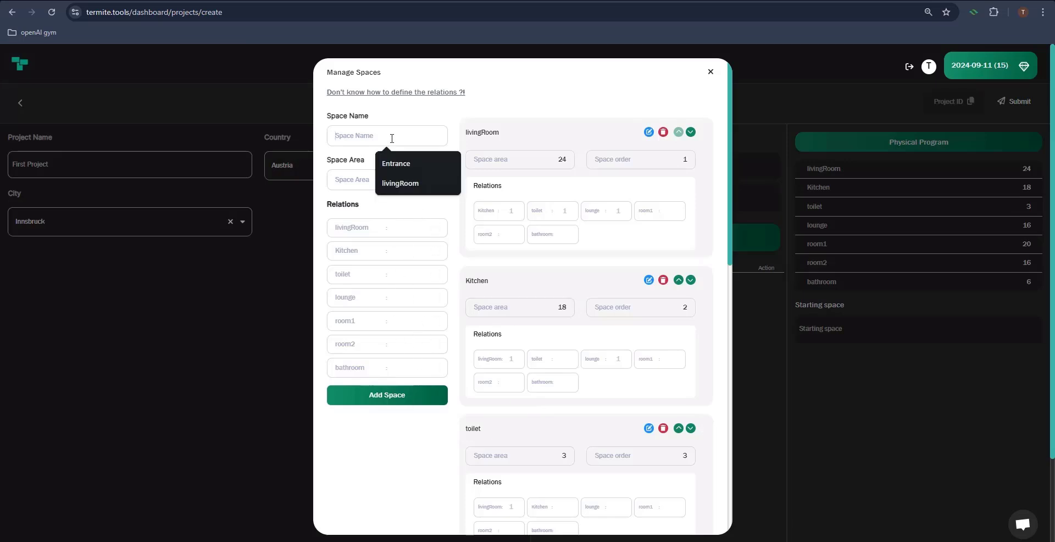
left_click(408, 162)
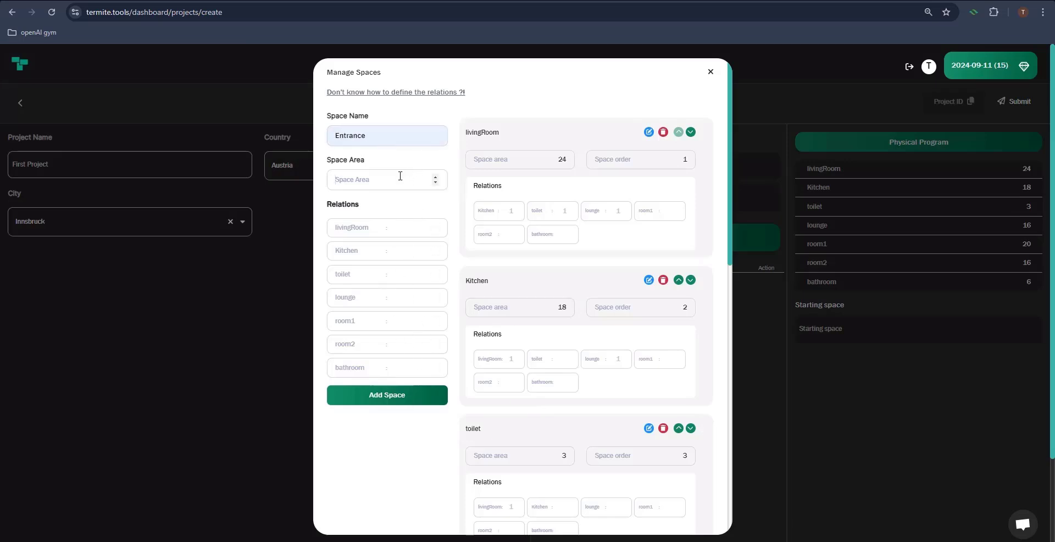
type("3")
left_click(419, 229)
left_click(403, 396)
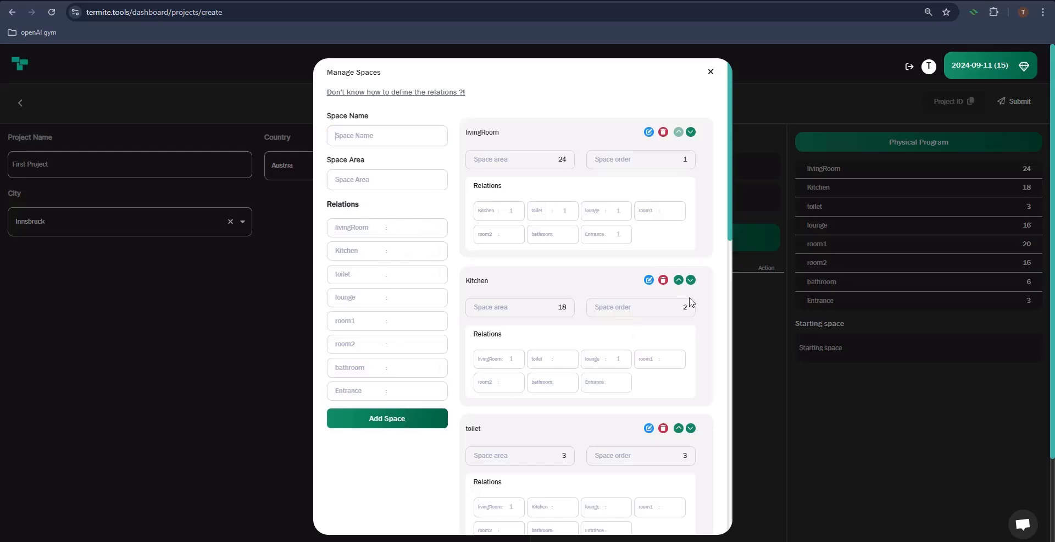
Move the Entrance space up to first place in the space order and close the space management dialog
scroll(562, 315, "down", 15)
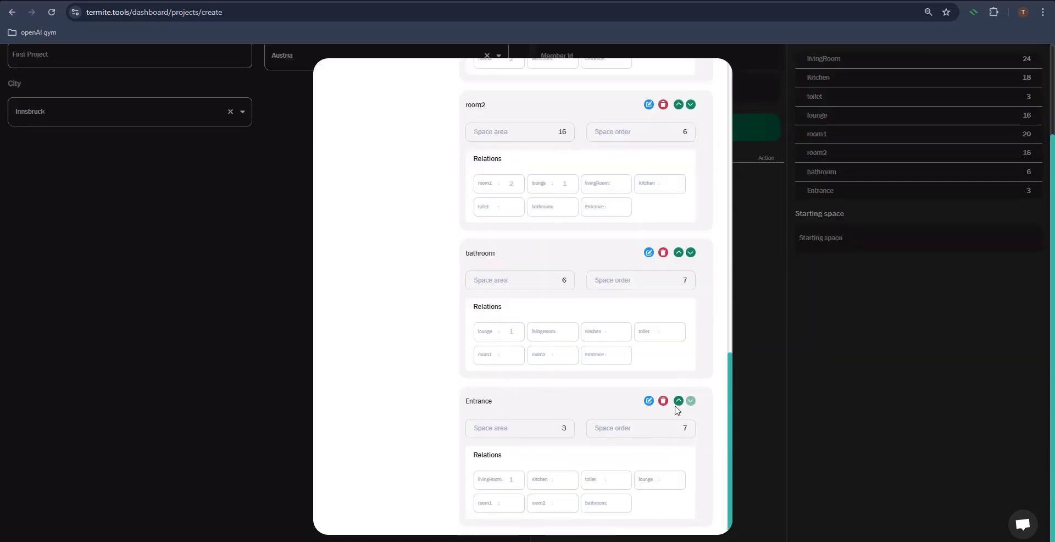
left_click(680, 405)
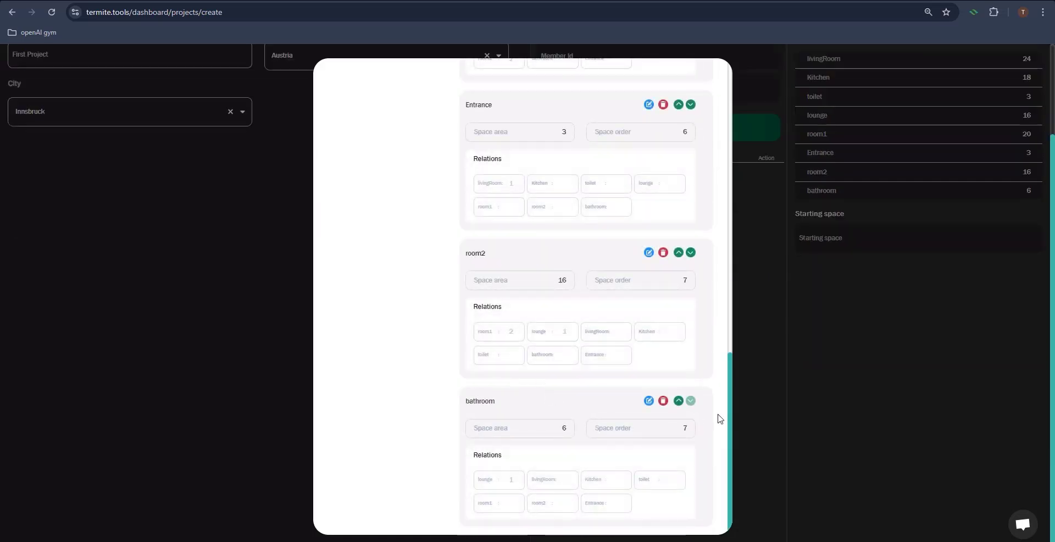
scroll(644, 365, "up", 6)
scroll(645, 365, "up", 1)
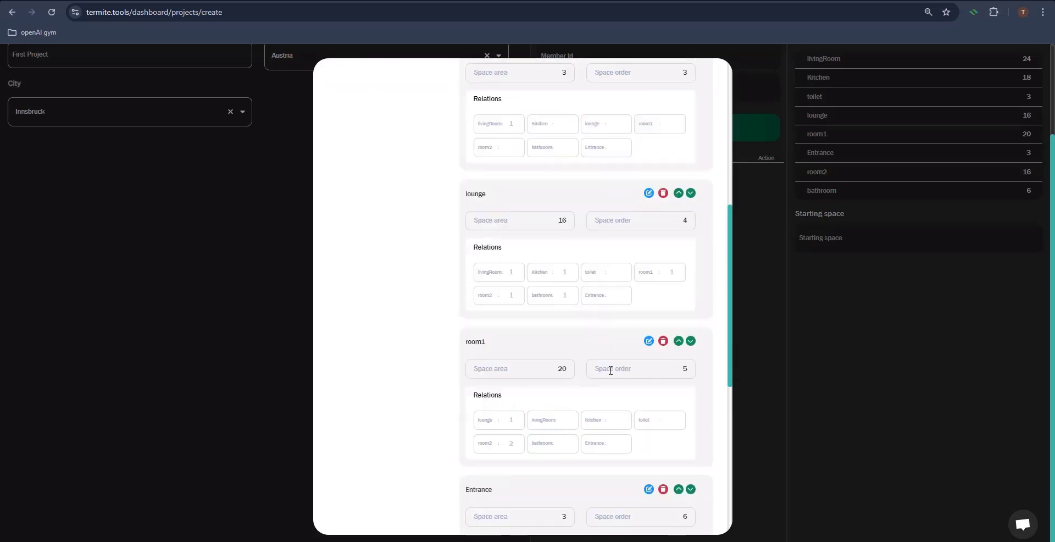
scroll(610, 379, "down", 2)
left_click(679, 379)
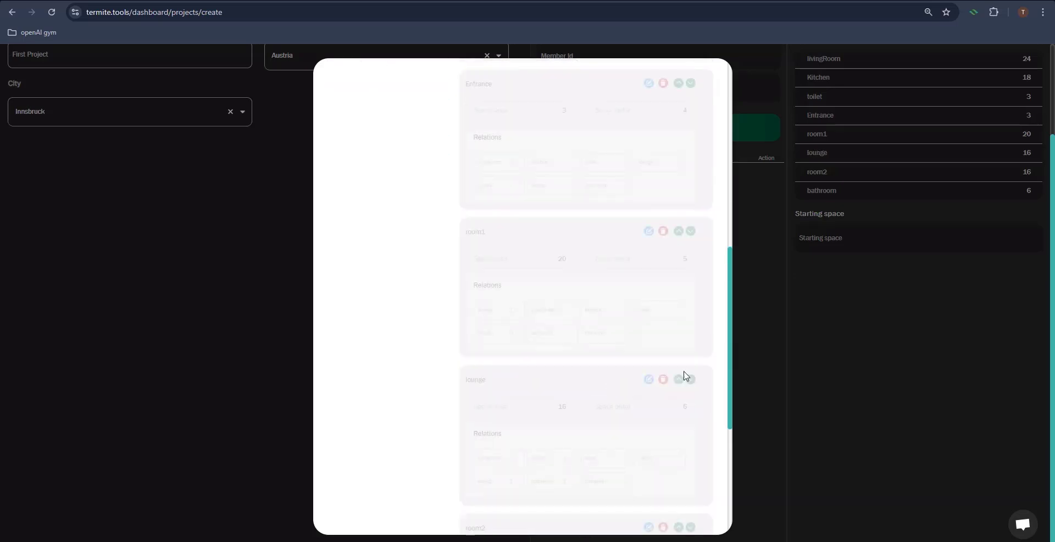
scroll(630, 314, "up", 1)
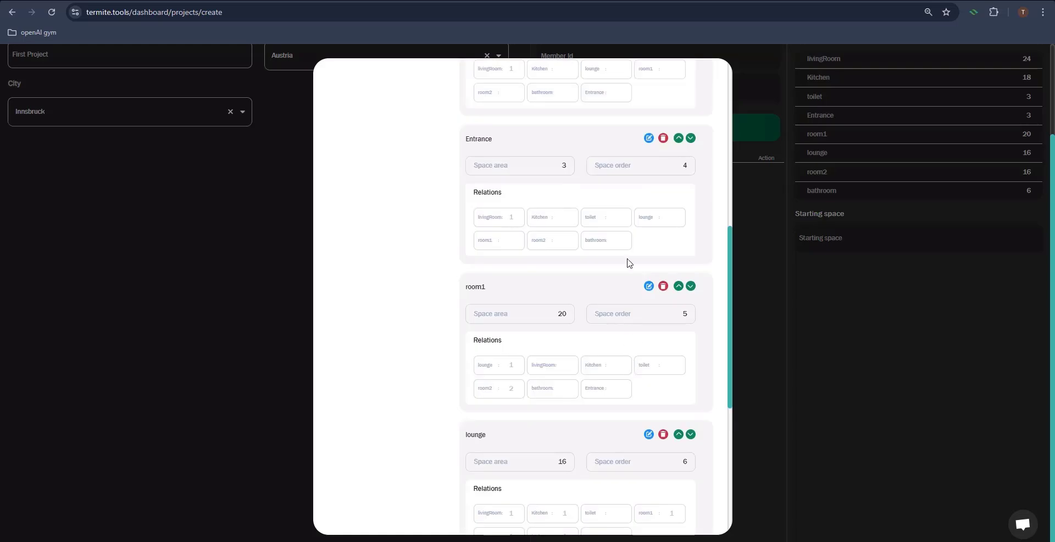
left_click(679, 138)
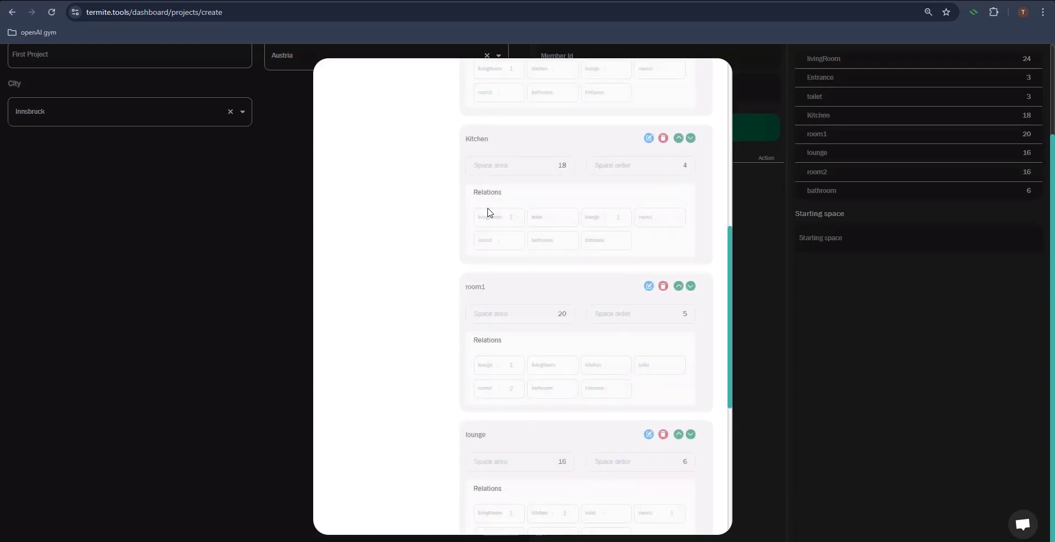
left_click(678, 279)
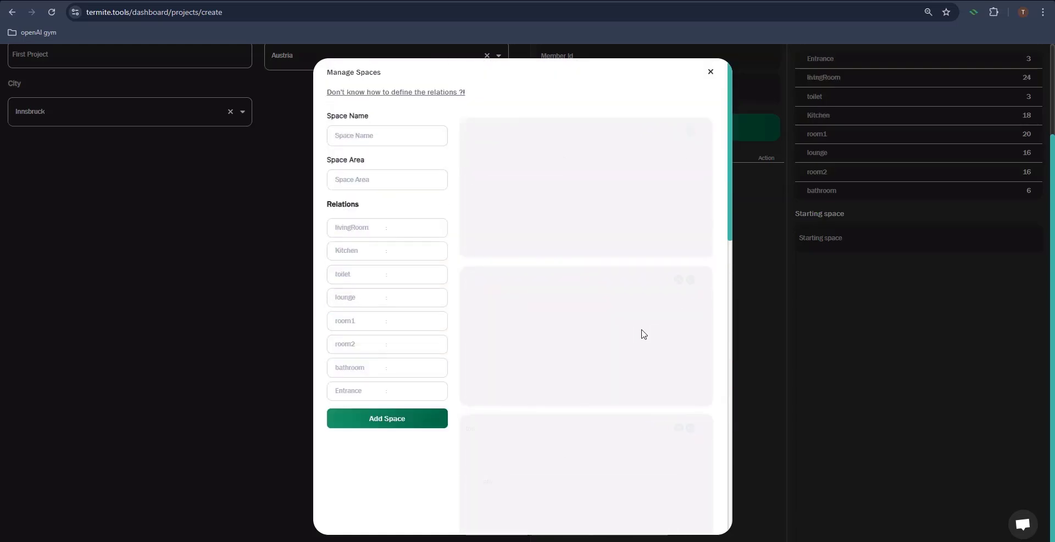
scroll(423, 202, "up", 2)
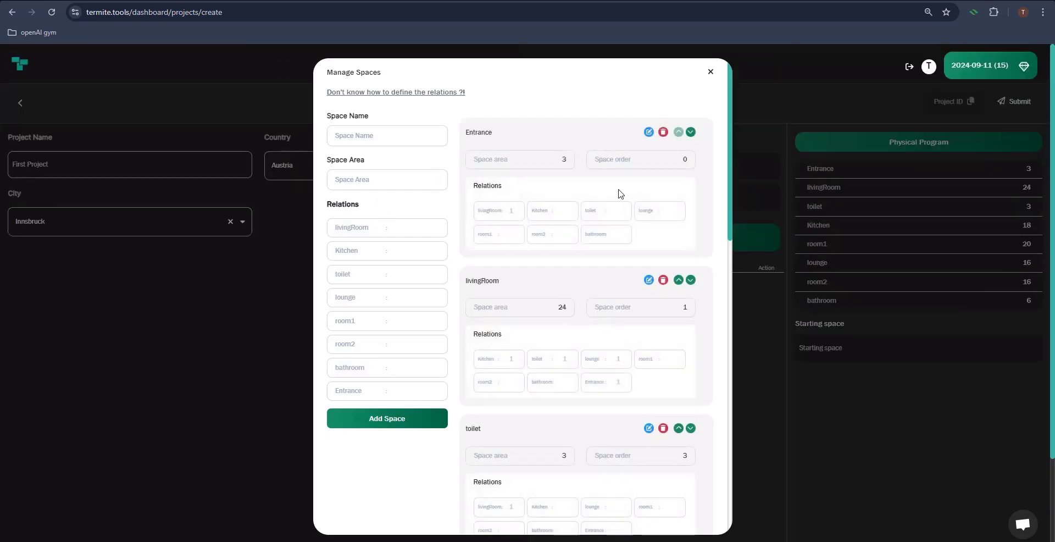
left_click(711, 73)
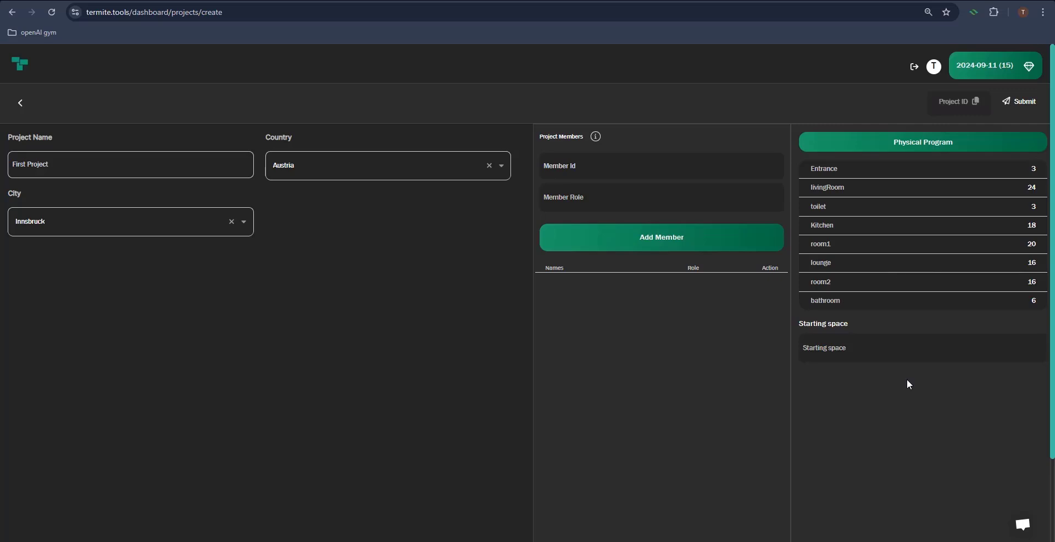
Try to set Entrance as the starting space, and submit the new project
left_click(866, 358)
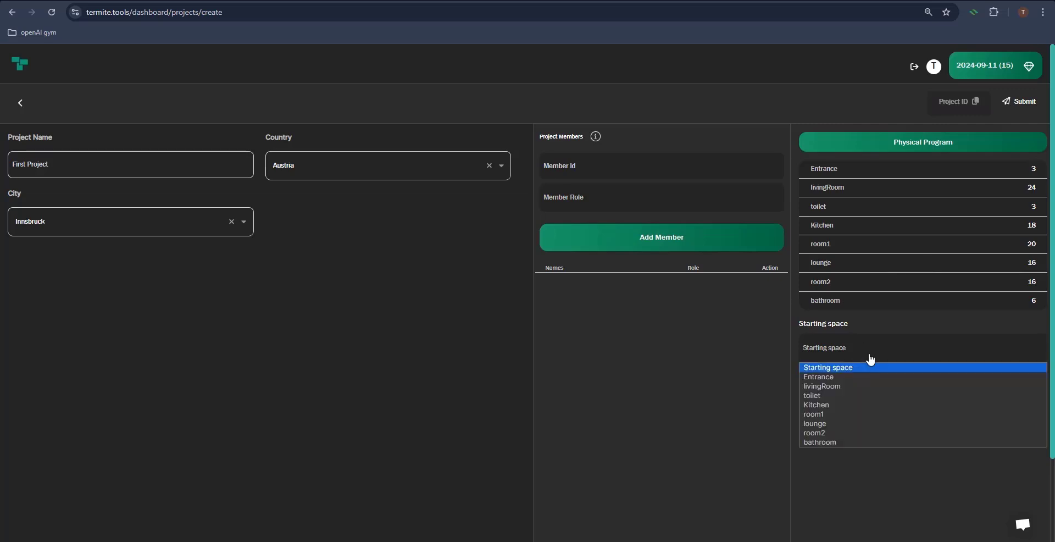
left_click(824, 378)
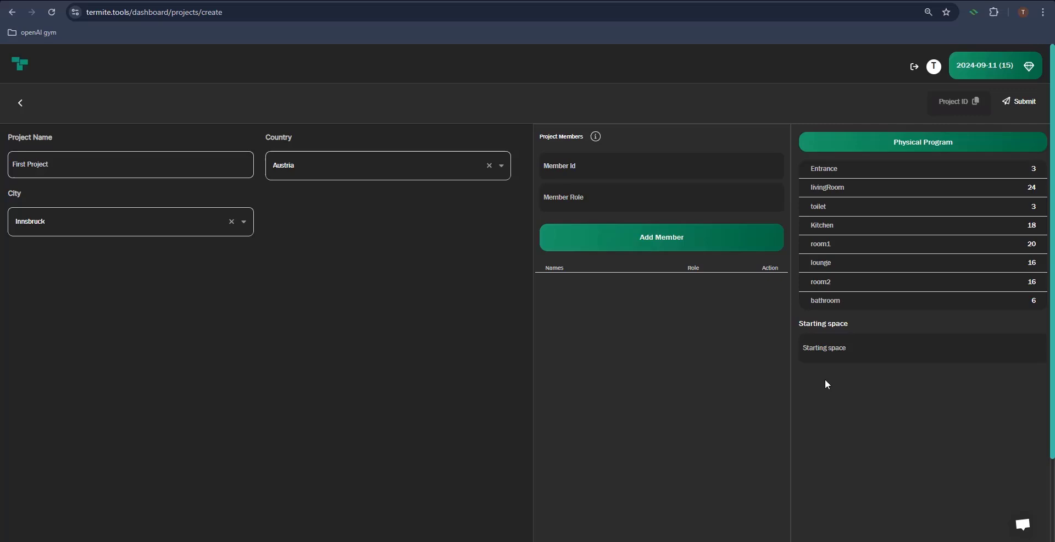
left_click(1025, 105)
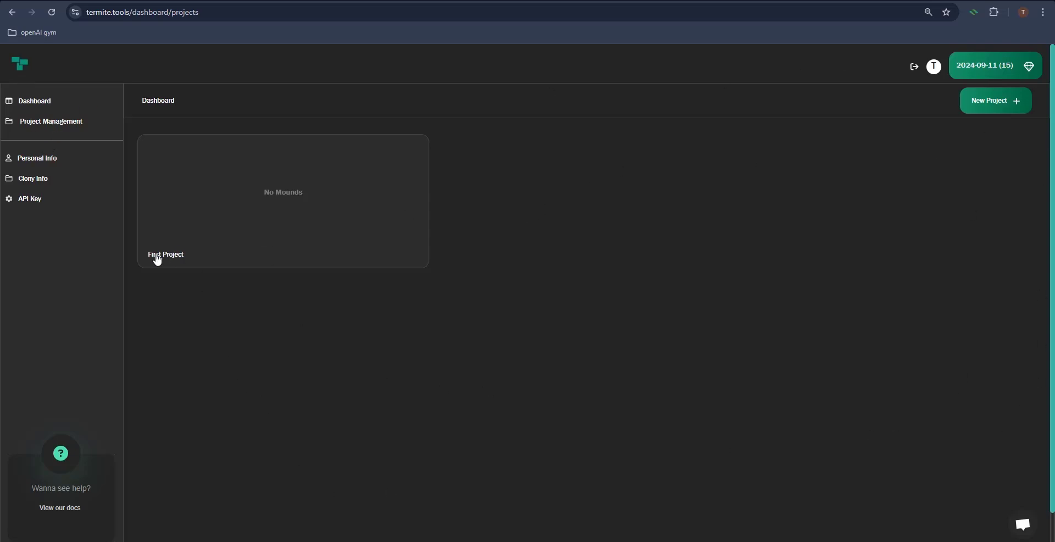
Open First Project from the dashboard and look over the project member ID field and the available member roles
left_click(294, 211)
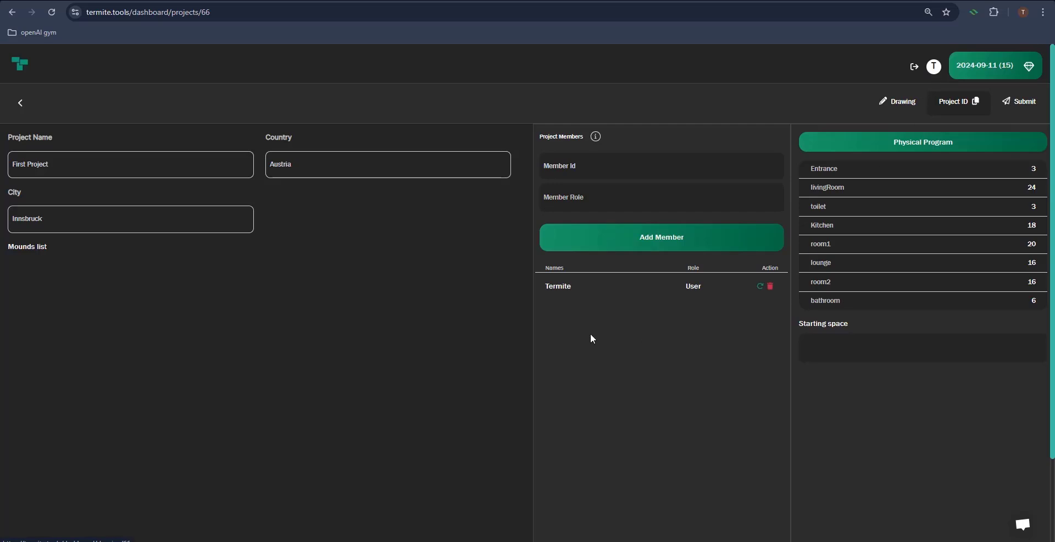
left_click(602, 172)
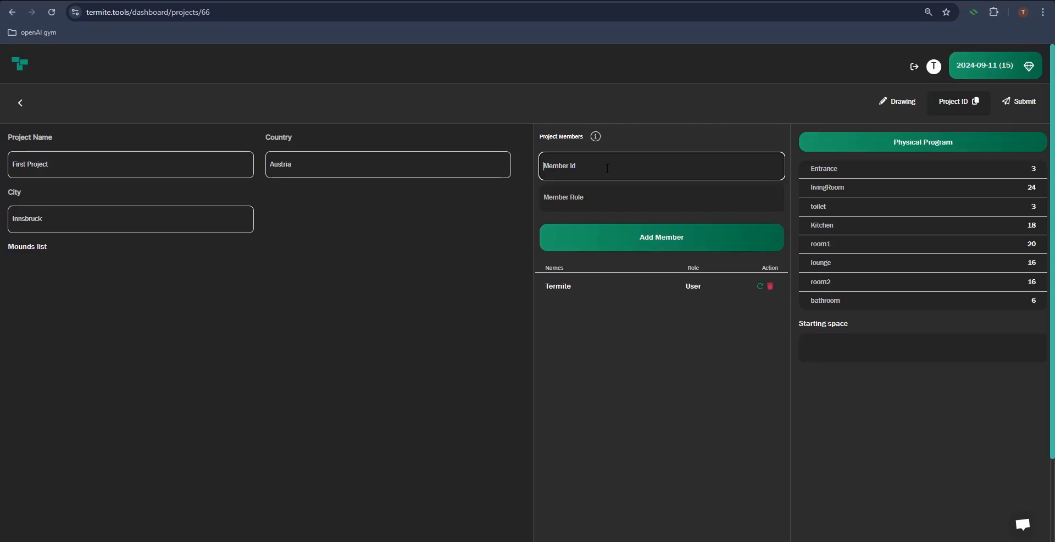
left_click(584, 198)
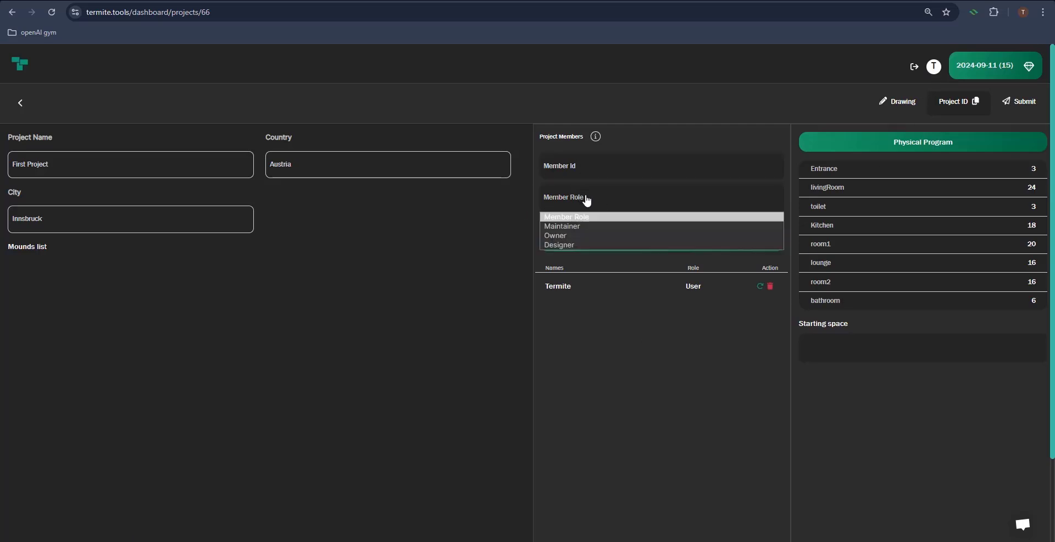
left_click(578, 202)
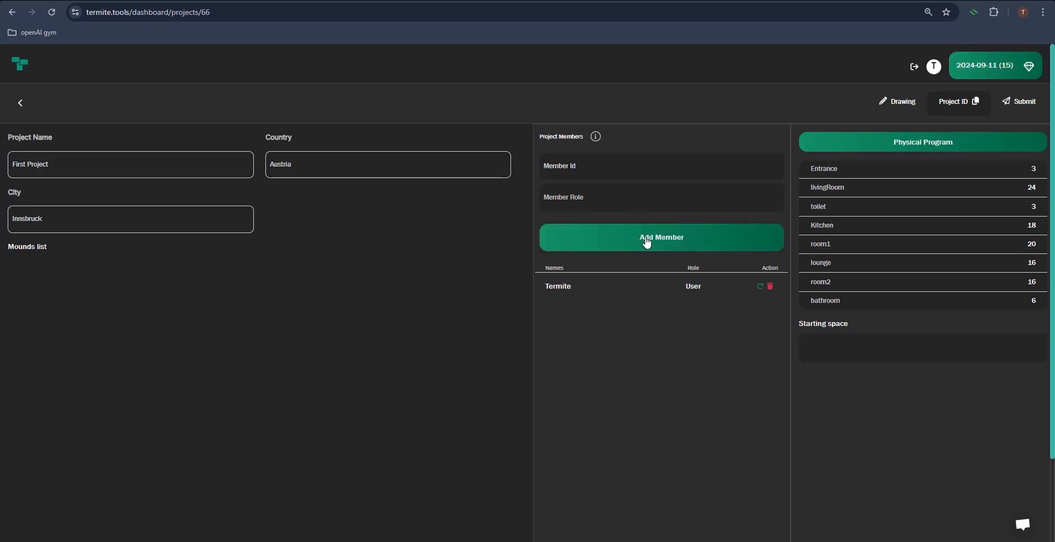